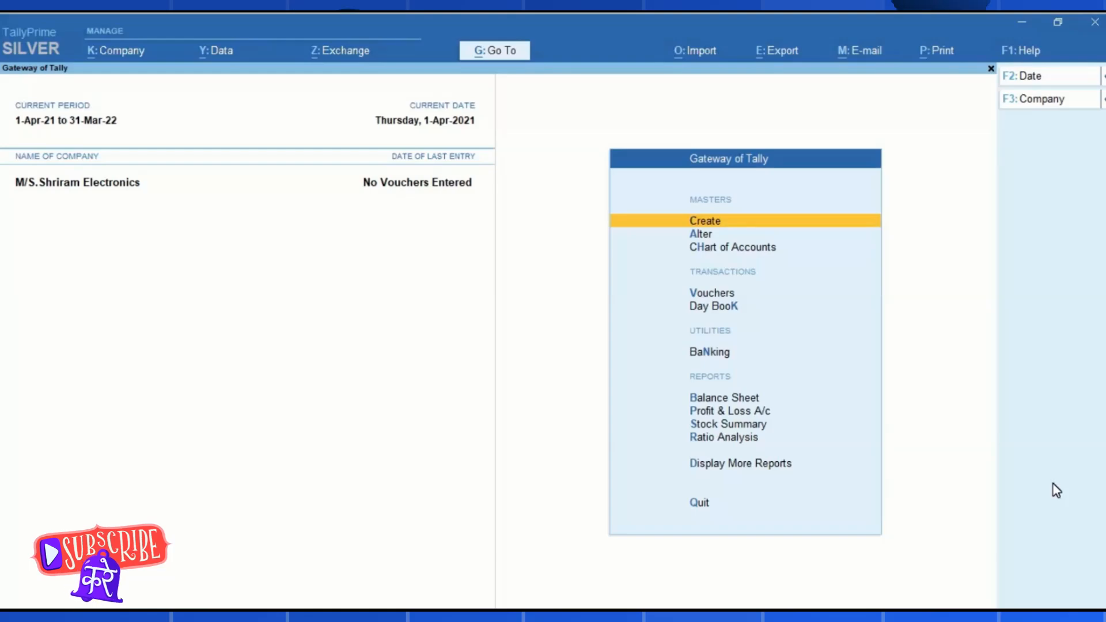
Step: Open the multiple-ledger creation form from the ledger list in the Chart of Accounts
{"action": "key", "text": "Down"}
{"action": "key", "text": "Down"}
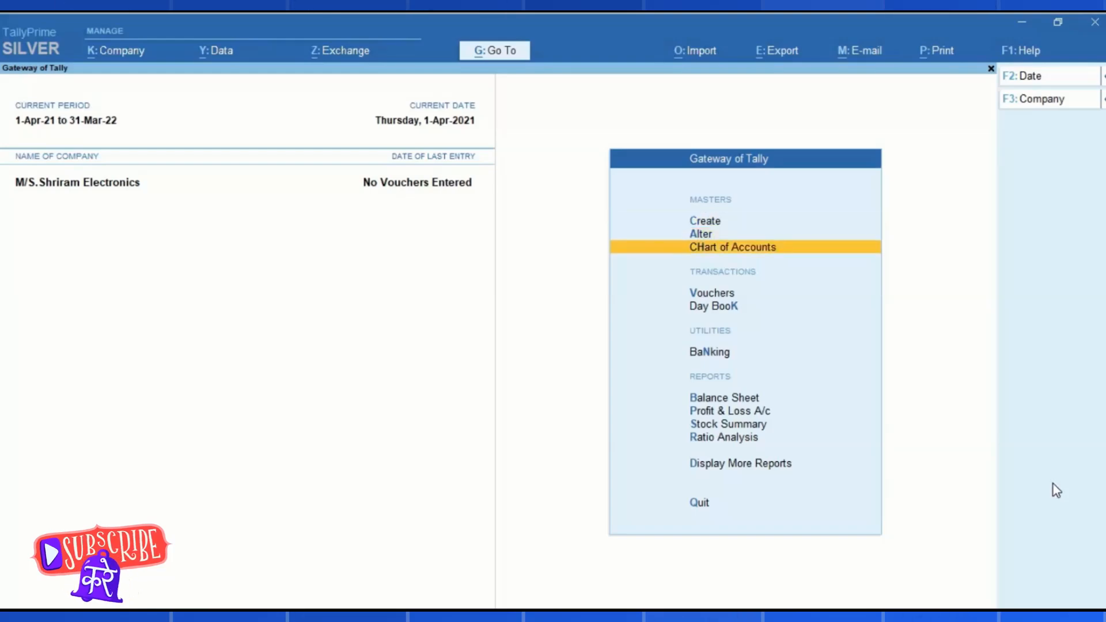
{"action": "key", "text": "Return"}
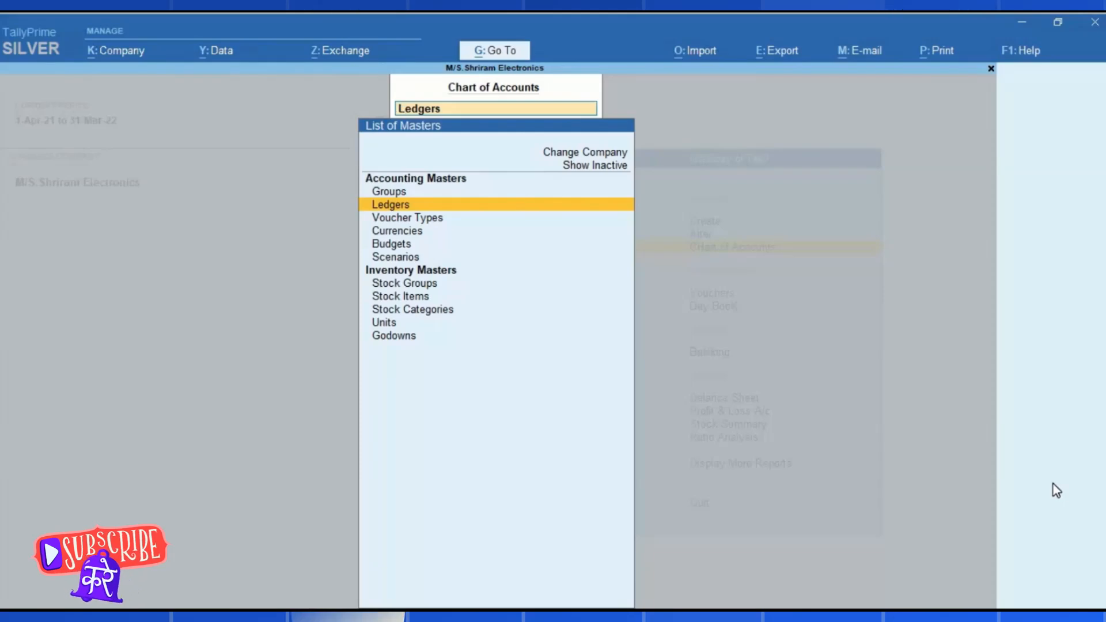
{"action": "key", "text": "Return"}
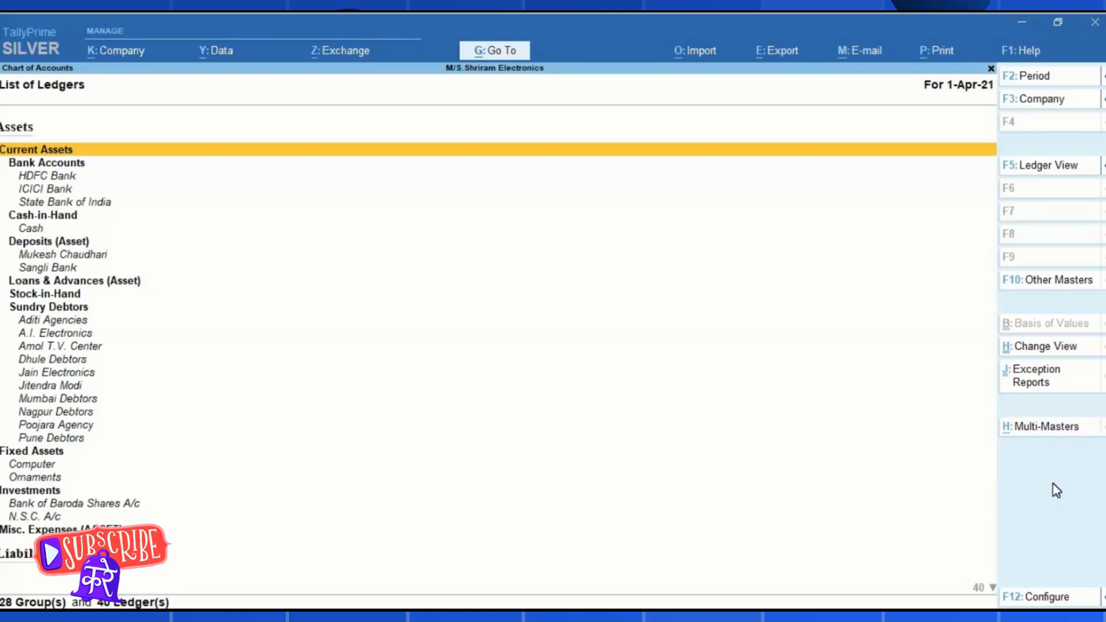
{"action": "key", "text": "alt"}
{"action": "key", "text": "alt+h"}
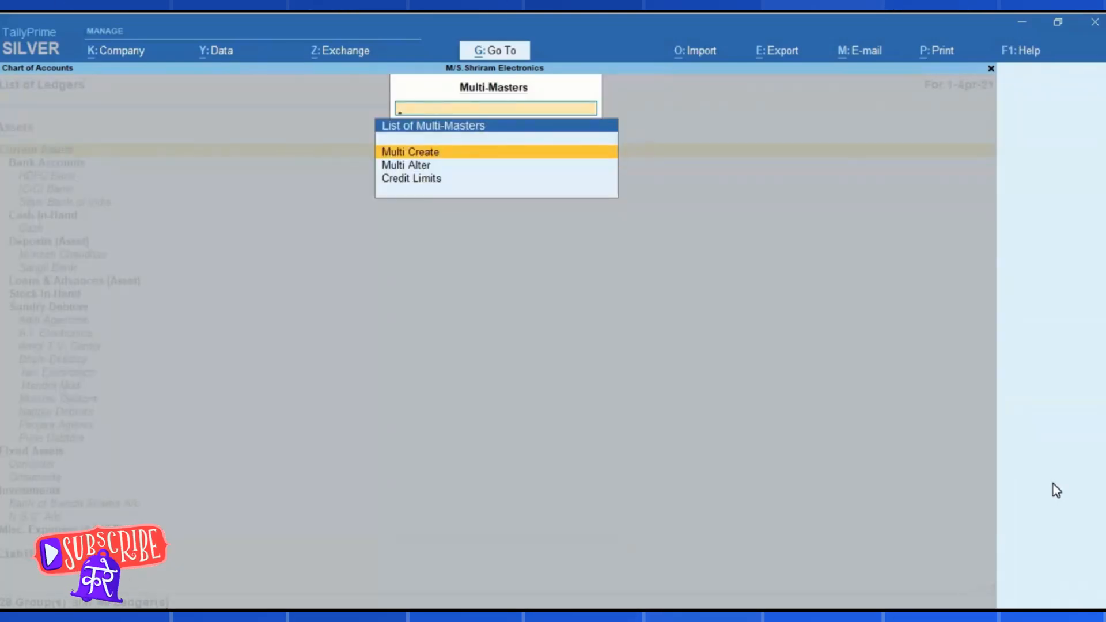
{"action": "key", "text": "Return"}
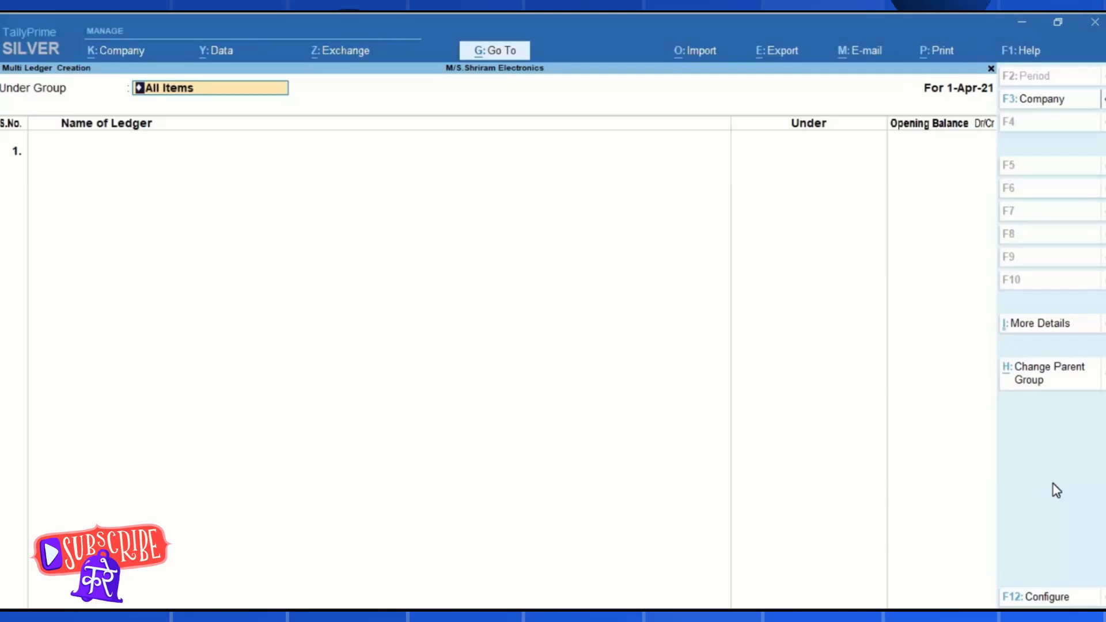
Step: Set the parent group for the new ledgers to Indirect Expenses
{"action": "key", "text": "BackSpace"}
{"action": "type", "text": "In"}
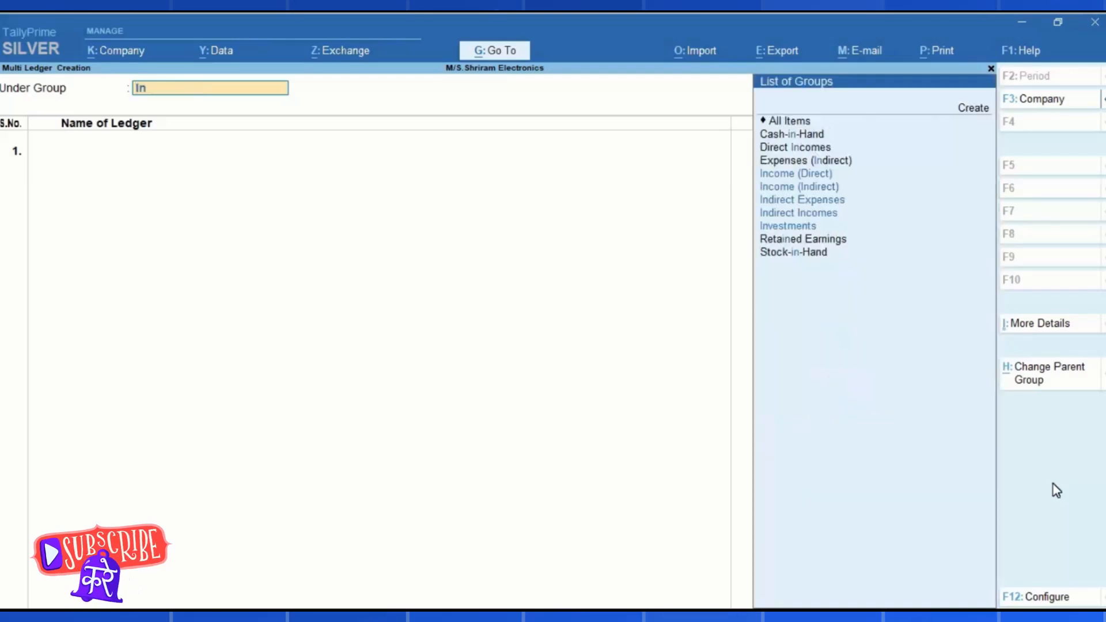
{"action": "type", "text": "dire"}
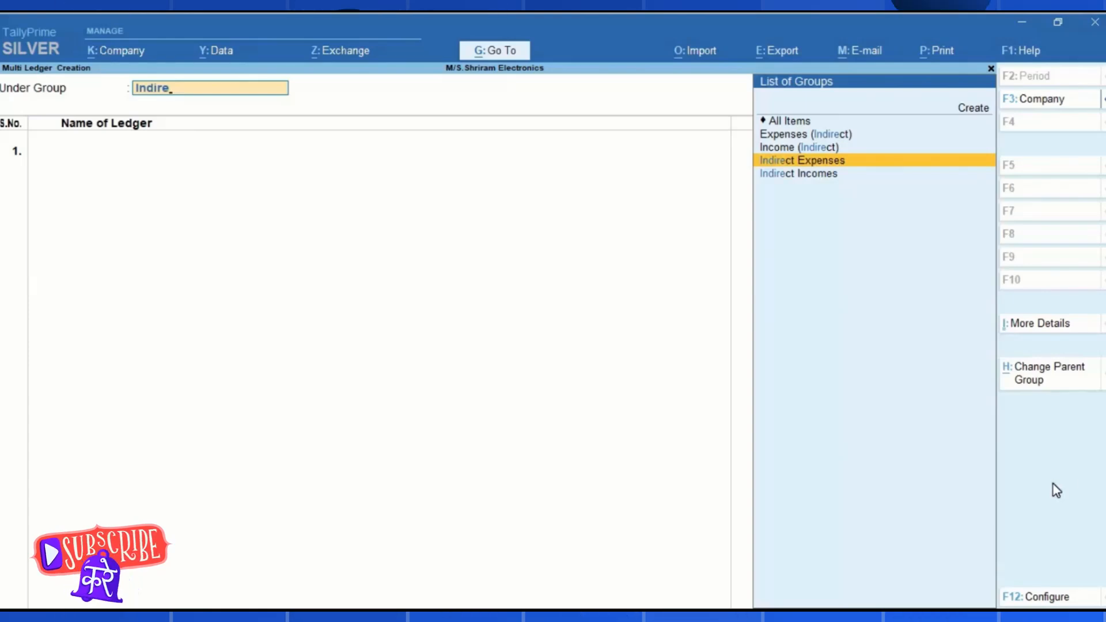
{"action": "key", "text": "Return"}
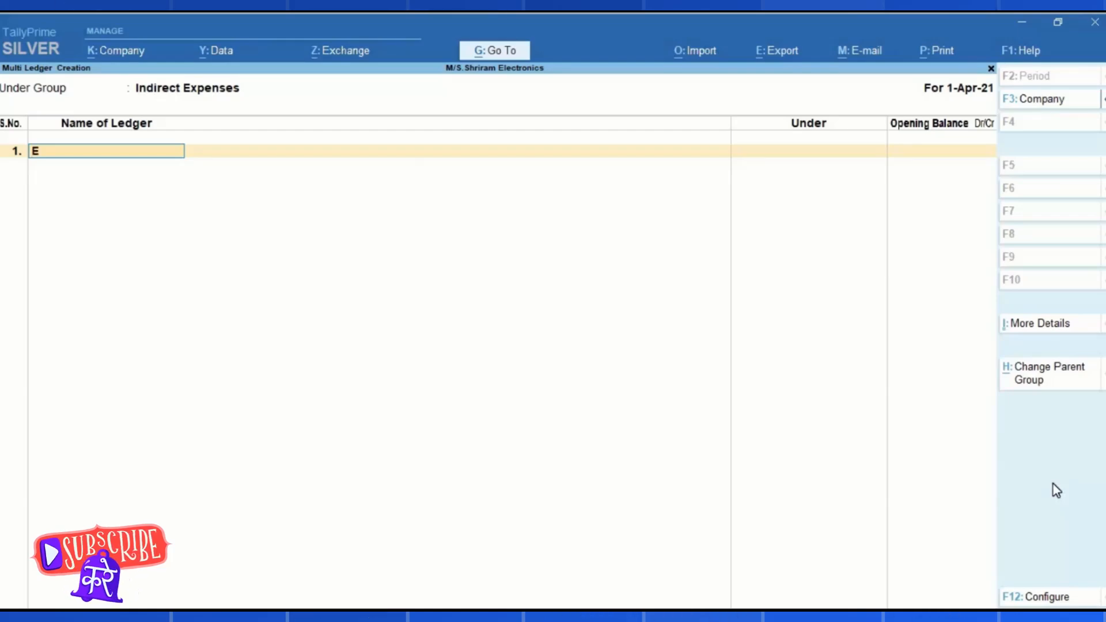
Step: Add the ledgers "Electricity Exps." and "Interest Paid" under Indirect Expenses, leaving their opening balances blank
{"action": "type", "text": "ectricity Exp"}
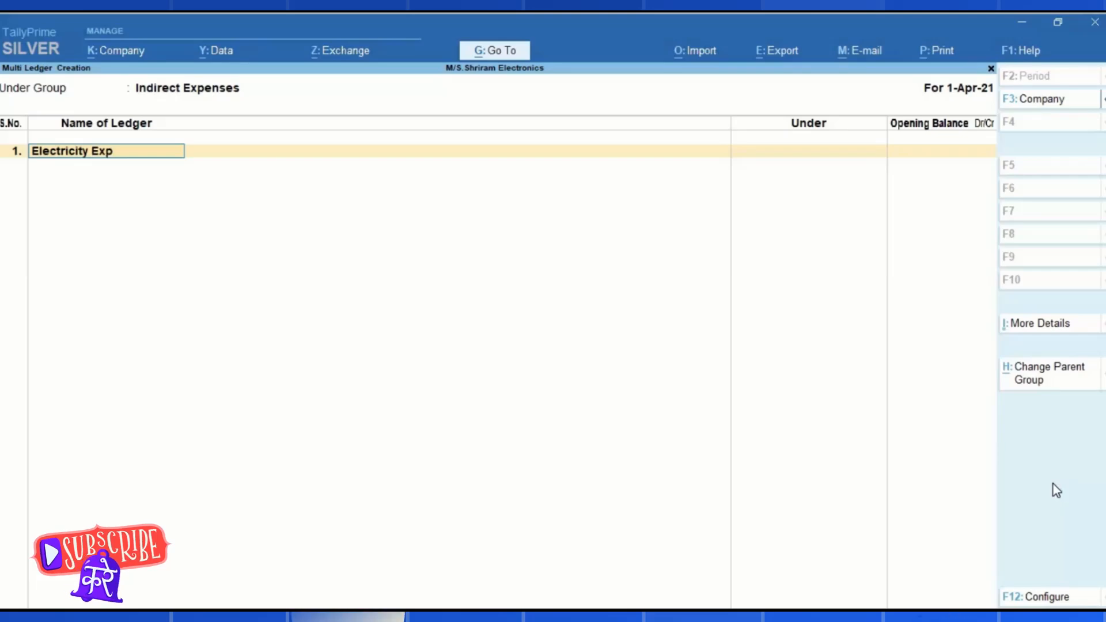
{"action": "type", "text": "s."}
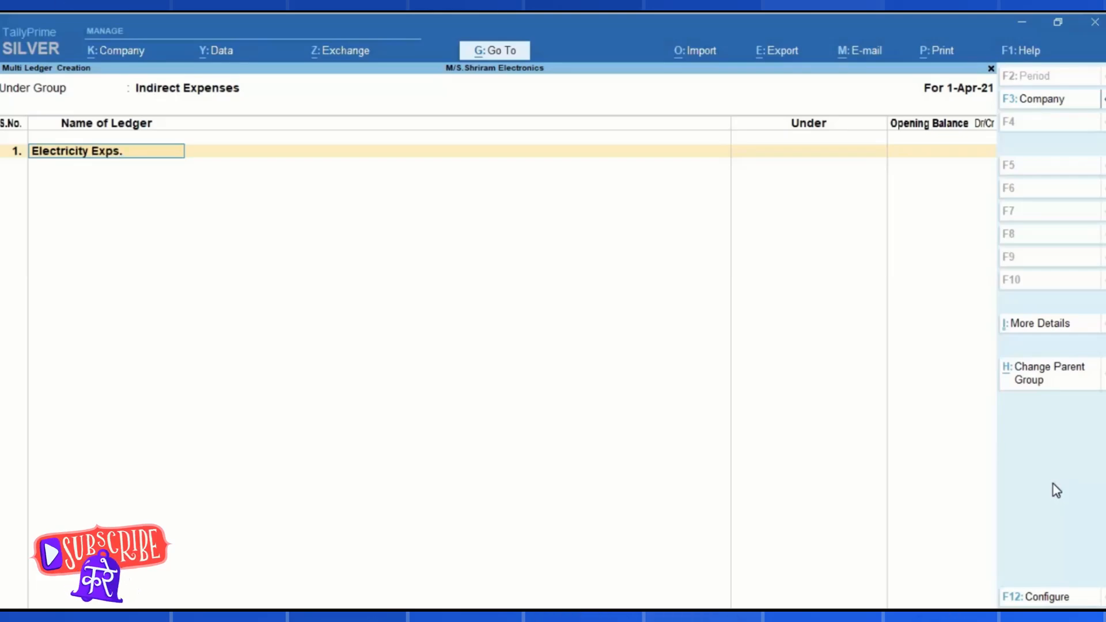
{"action": "key", "text": "Return"}
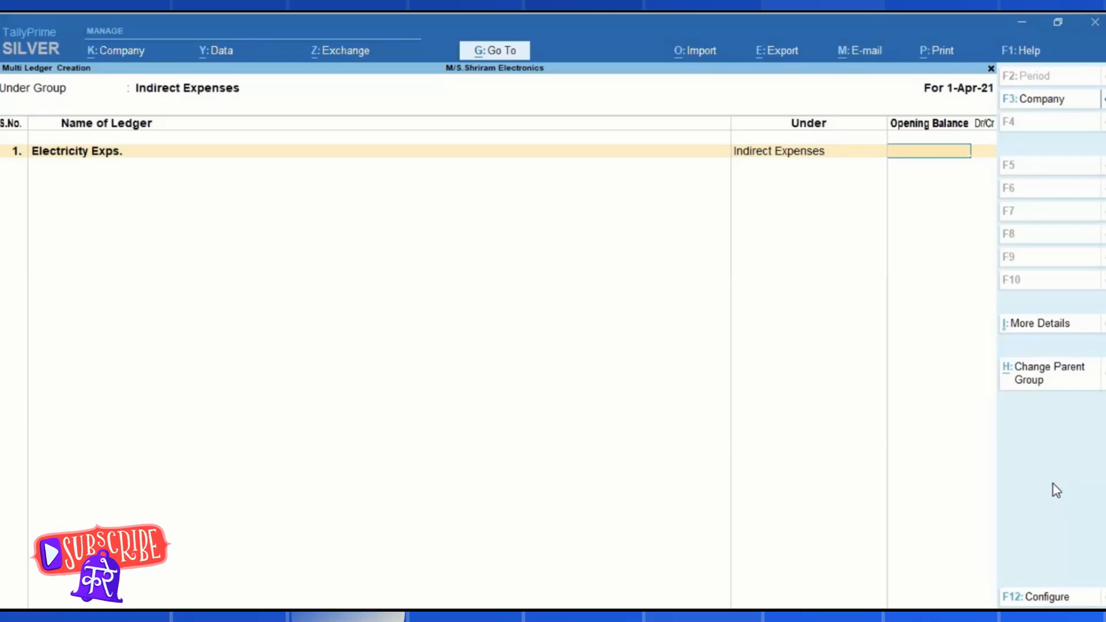
{"action": "key", "text": "Return"}
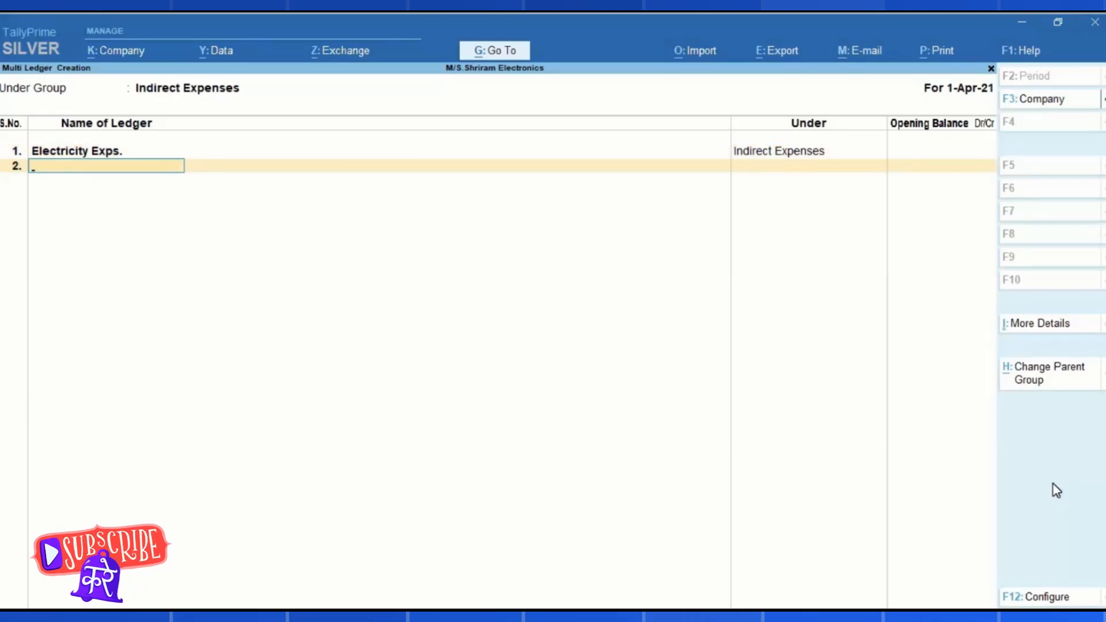
{"action": "type", "text": "In"}
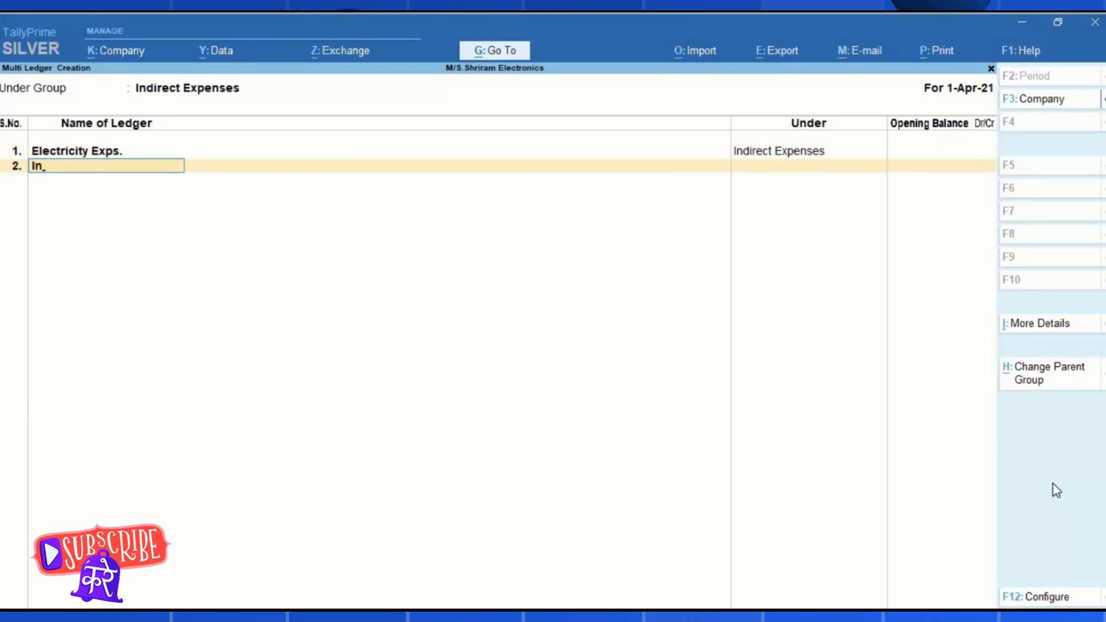
{"action": "type", "text": "terest Paid"}
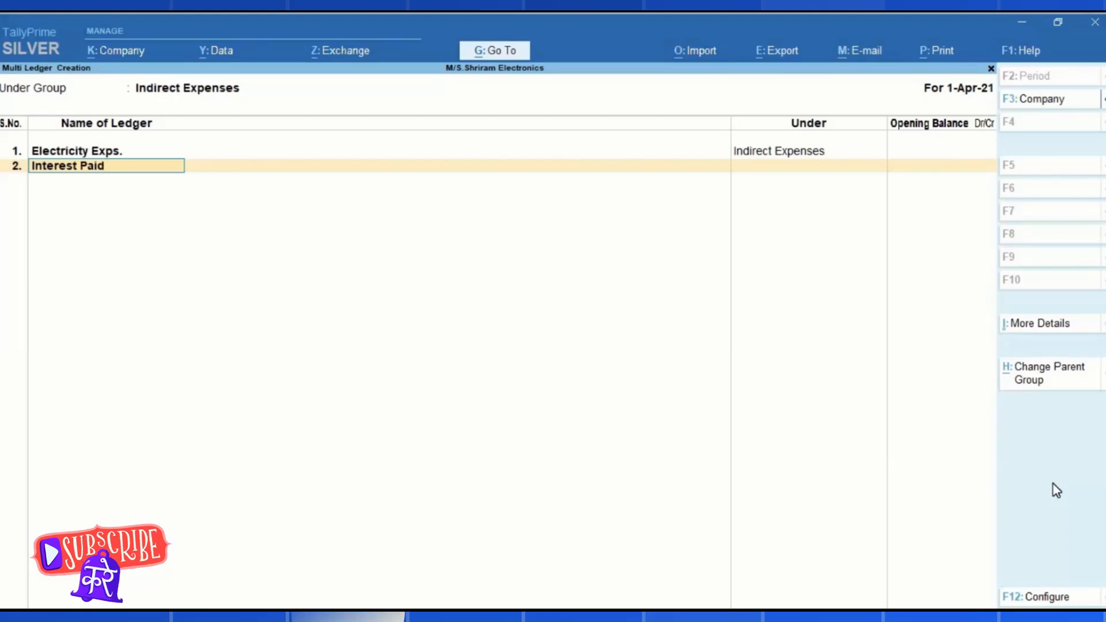
{"action": "key", "text": "Return"}
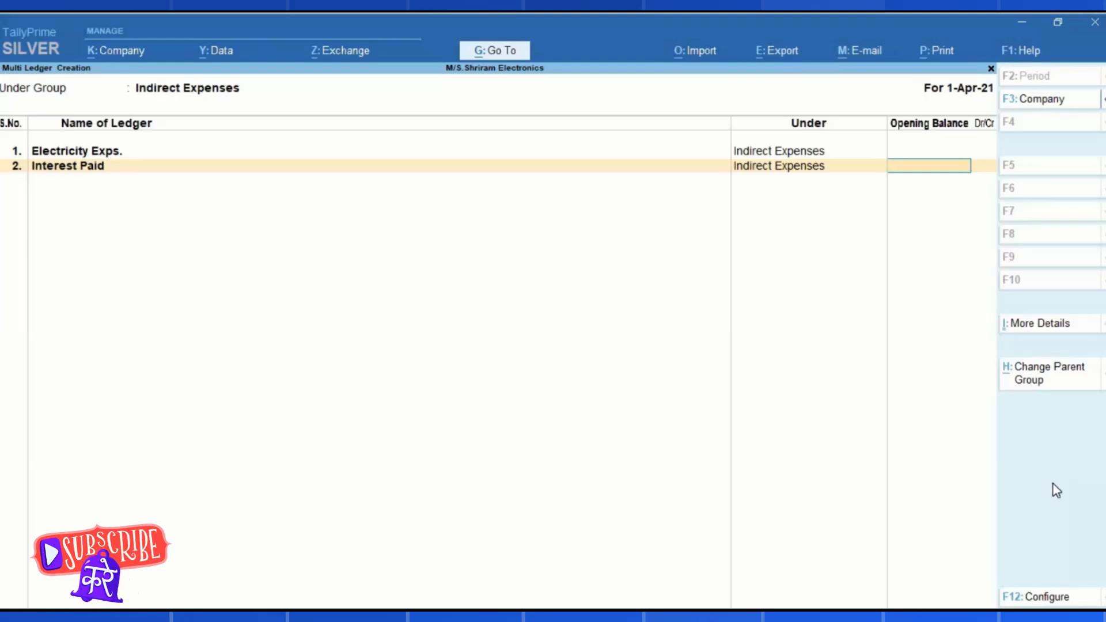
{"action": "key", "text": "Return"}
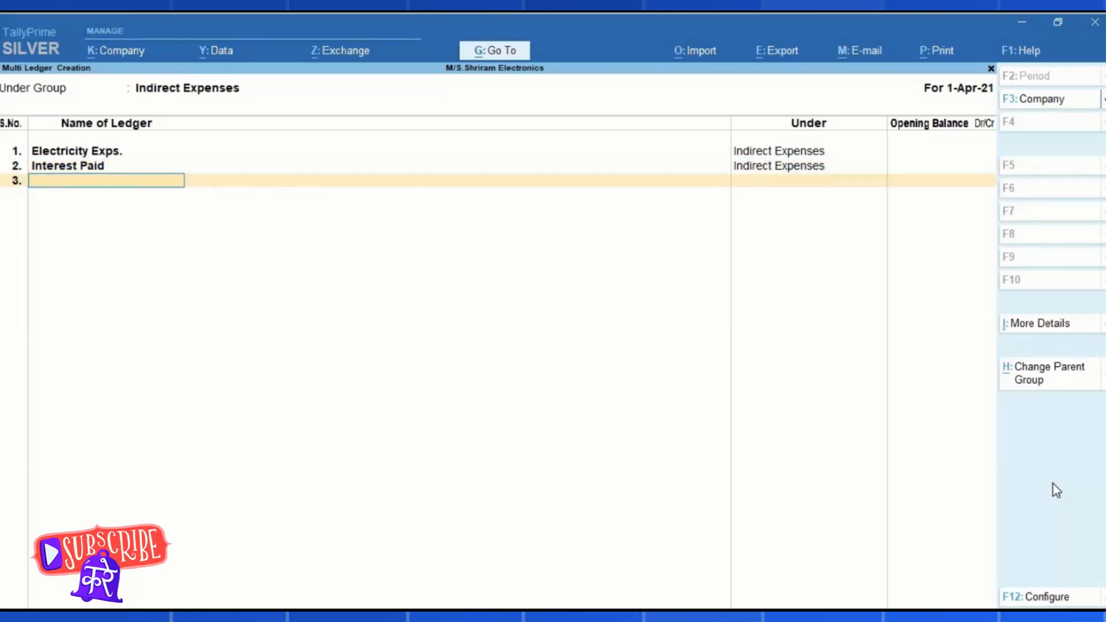
Step: Add the ledgers "Petrol Exps." and "Telephone Exps." under Indirect Expenses without opening balances
{"action": "type", "text": "Petrol Exps."}
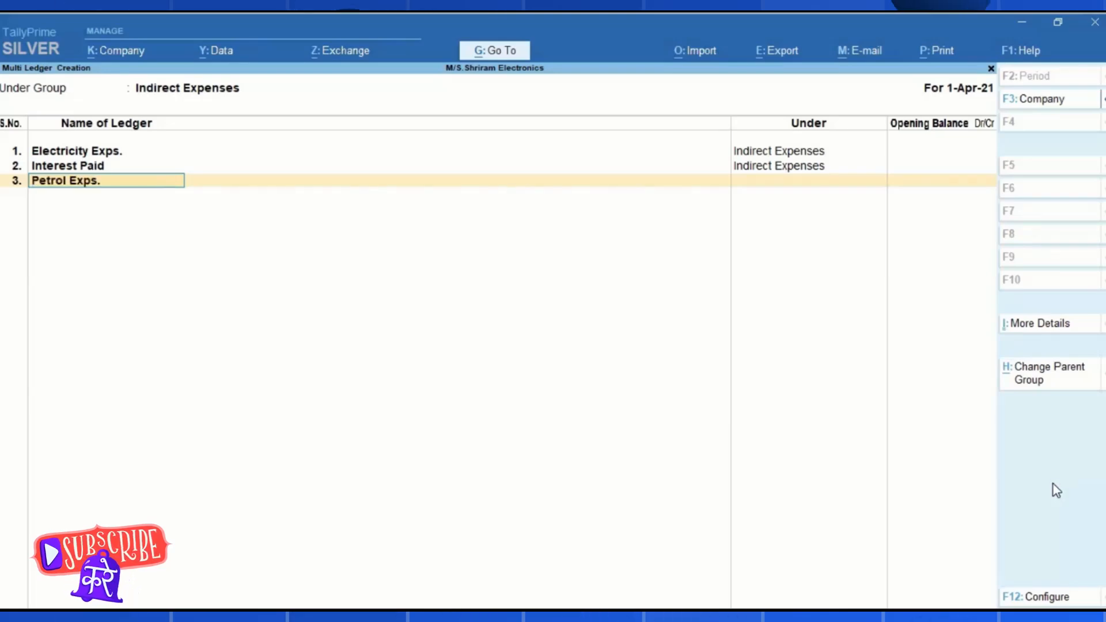
{"action": "key", "text": "Return"}
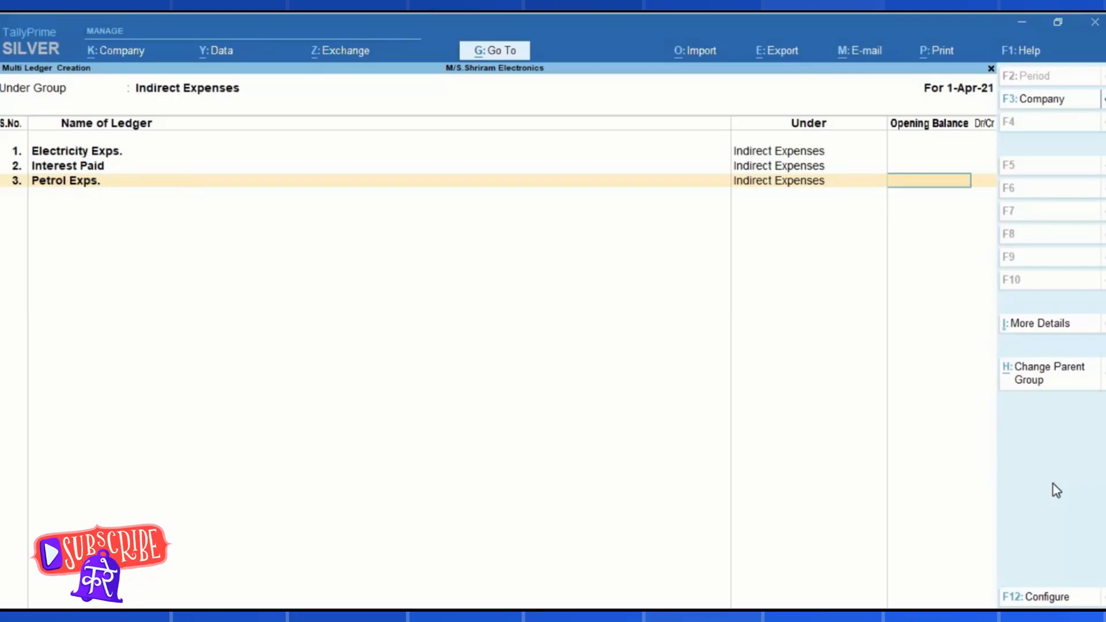
{"action": "key", "text": "Return"}
{"action": "type", "text": "Telep"}
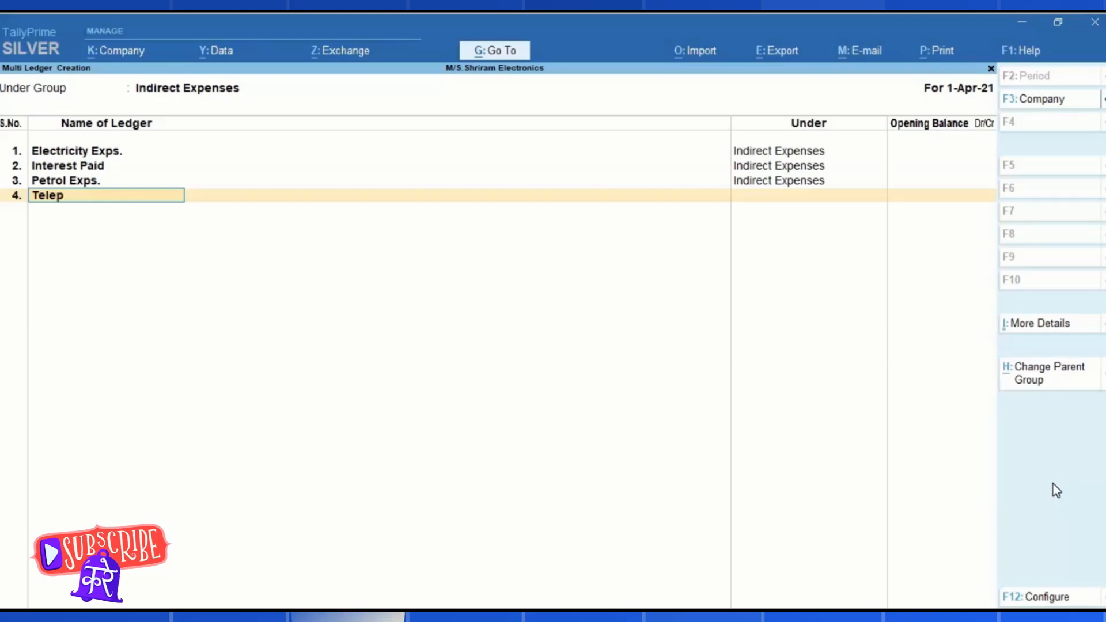
{"action": "type", "text": "hone Ex"}
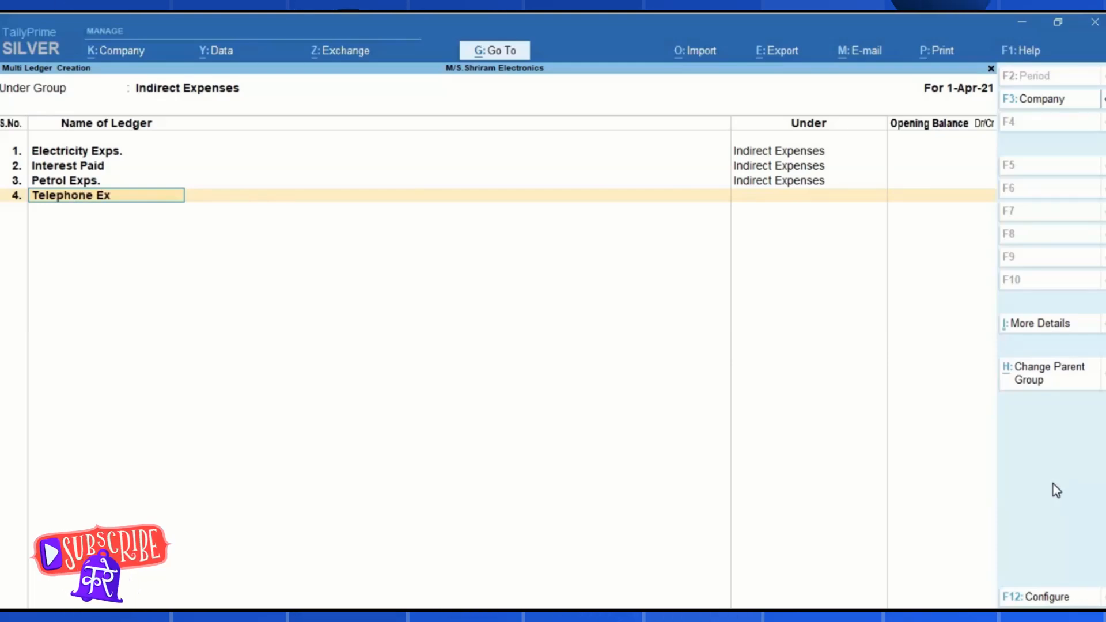
{"action": "type", "text": "ps."}
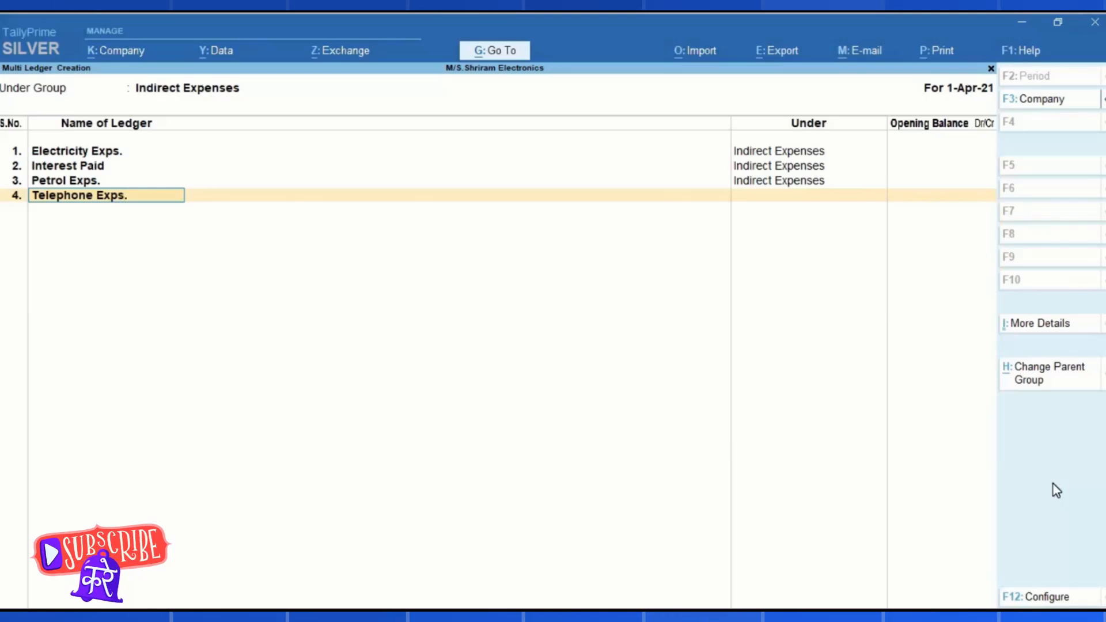
{"action": "key", "text": "Return"}
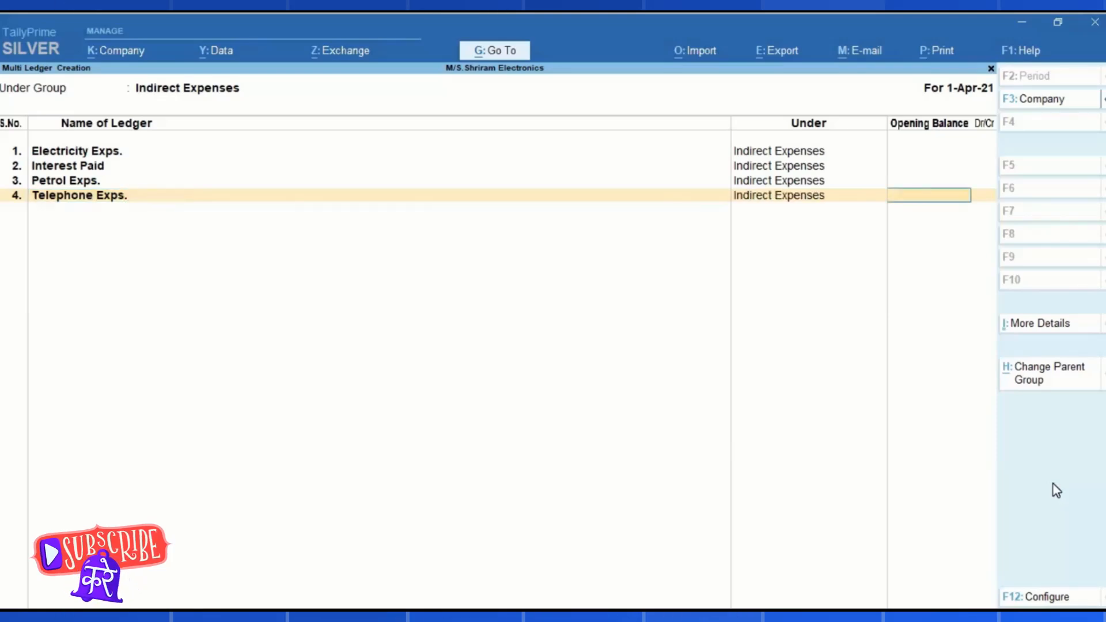
{"action": "key", "text": "Return"}
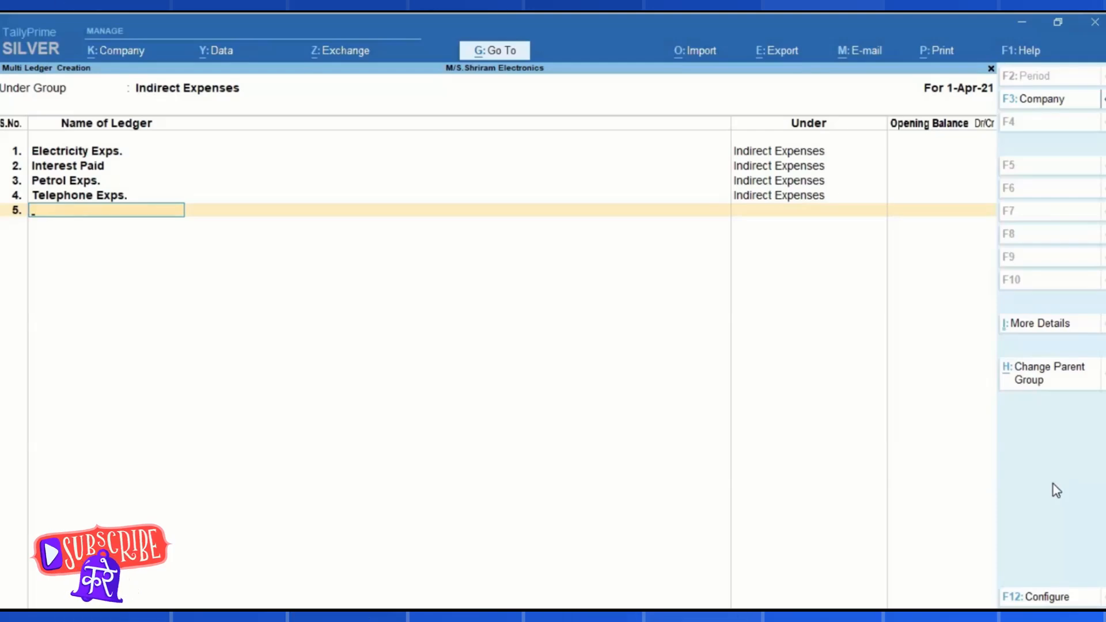
Step: Save the four indirect expense ledgers and return to the Gateway of Tally
{"action": "key", "text": "Return"}
{"action": "key", "text": "Return"}
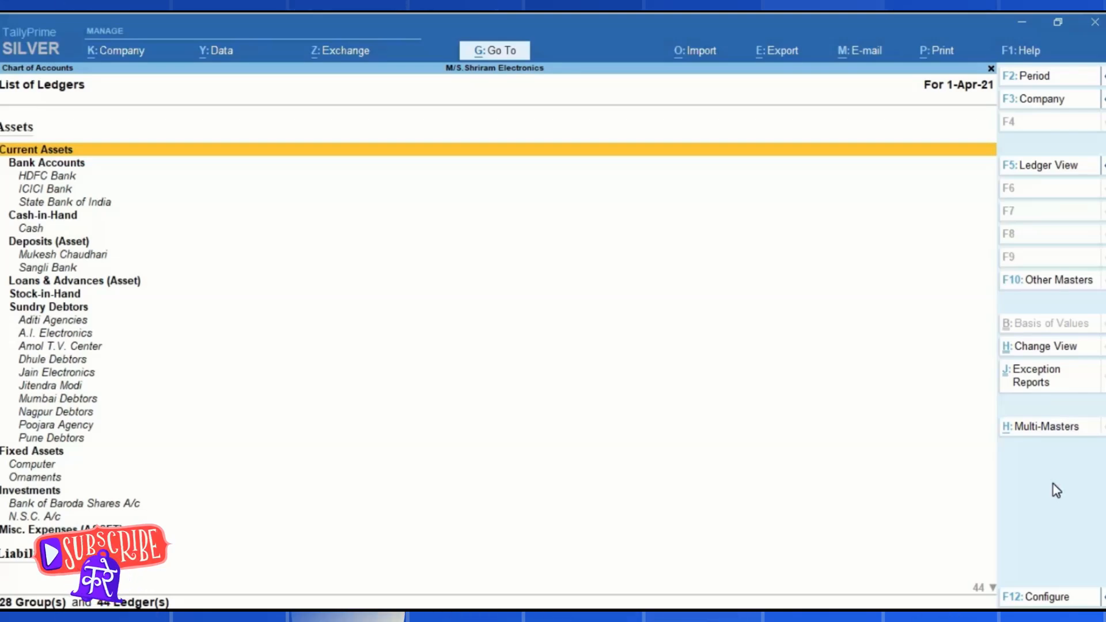
{"action": "key", "text": "Escape"}
{"action": "key", "text": "Escape"}
{"action": "key", "text": "Escape"}
{"action": "key", "text": "Escape"}
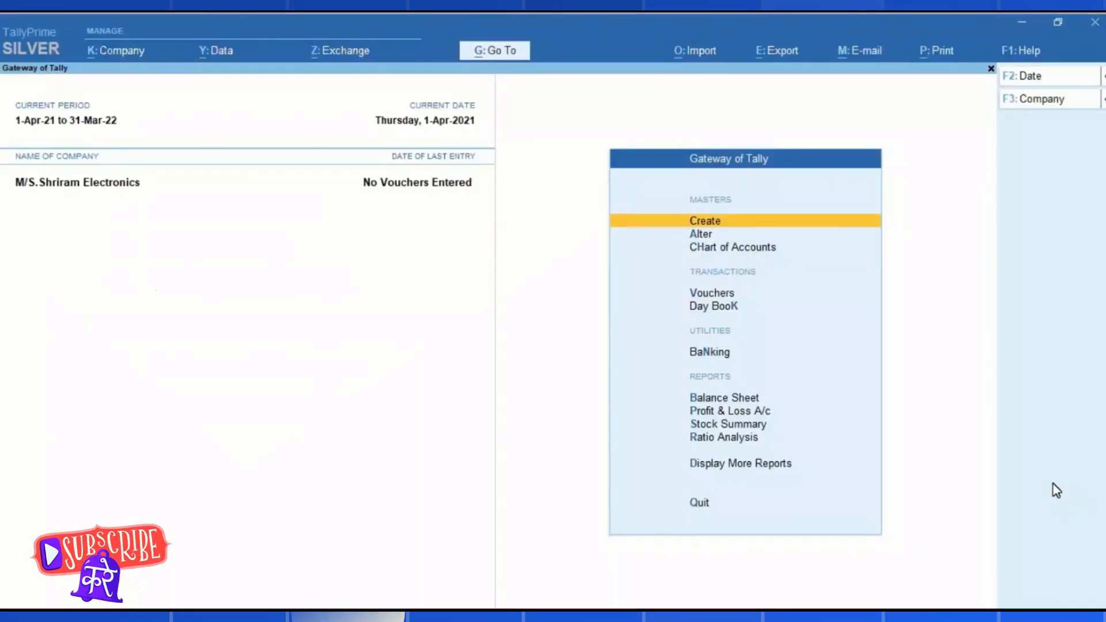
Step: Reopen the Chart of Accounts ledger list and start another multiple-ledger creation
{"action": "key", "text": "Down"}
{"action": "key", "text": "Down"}
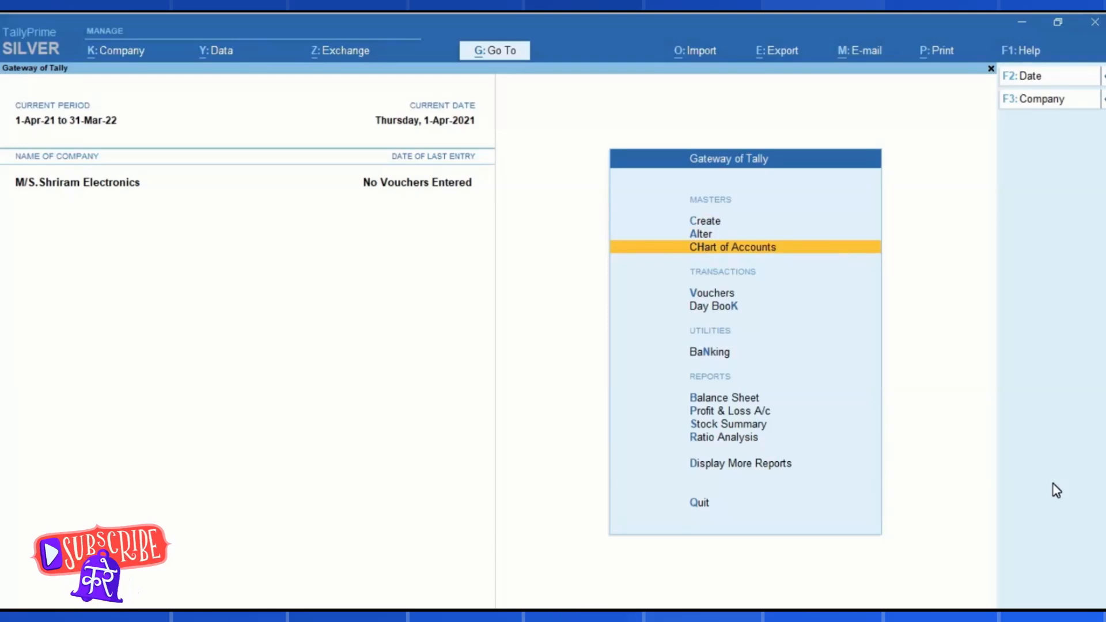
{"action": "key", "text": "Return"}
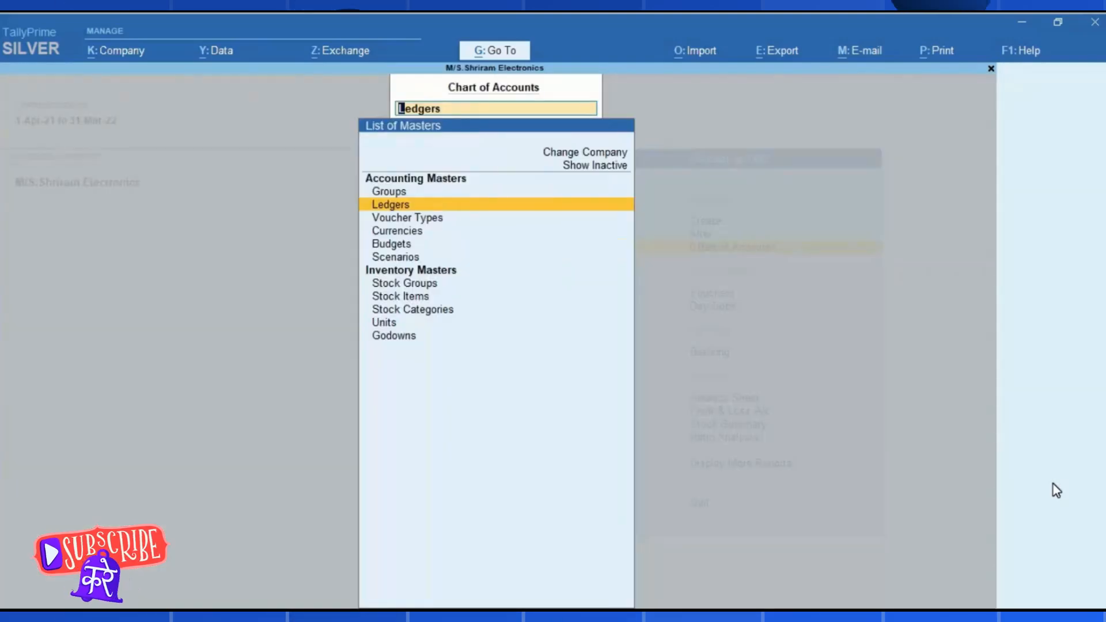
{"action": "key", "text": "Return"}
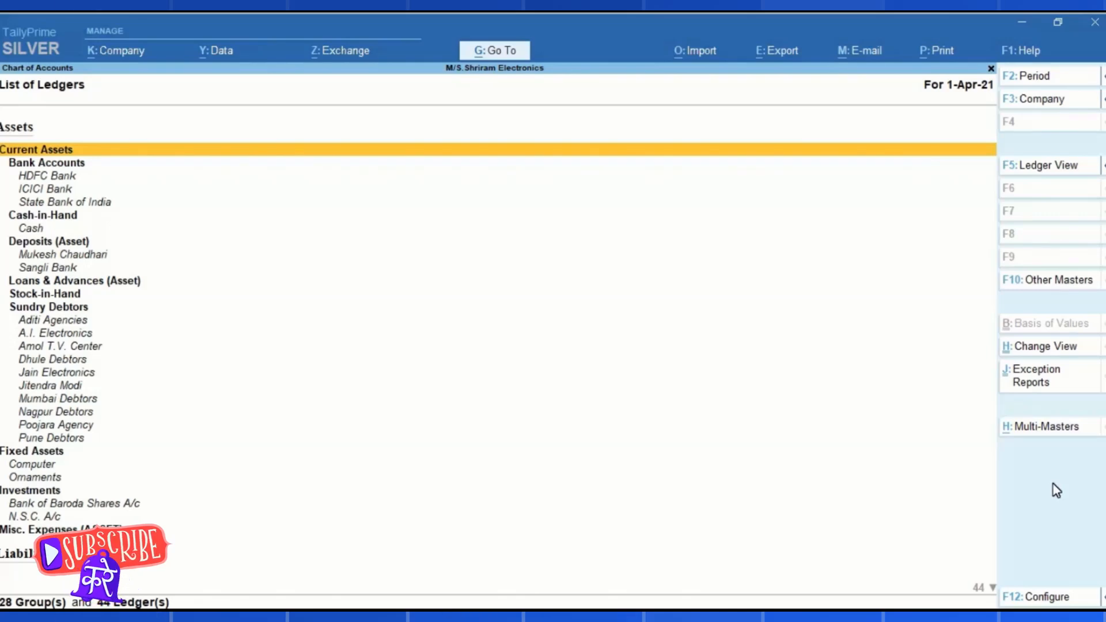
{"action": "key", "text": "alt"}
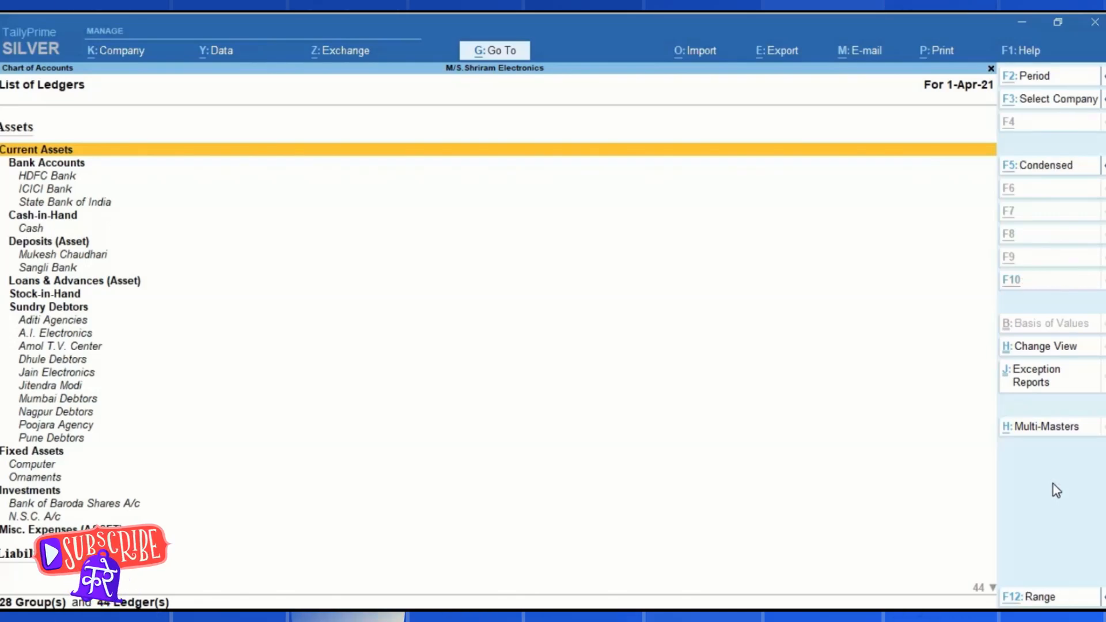
{"action": "key", "text": "alt+h"}
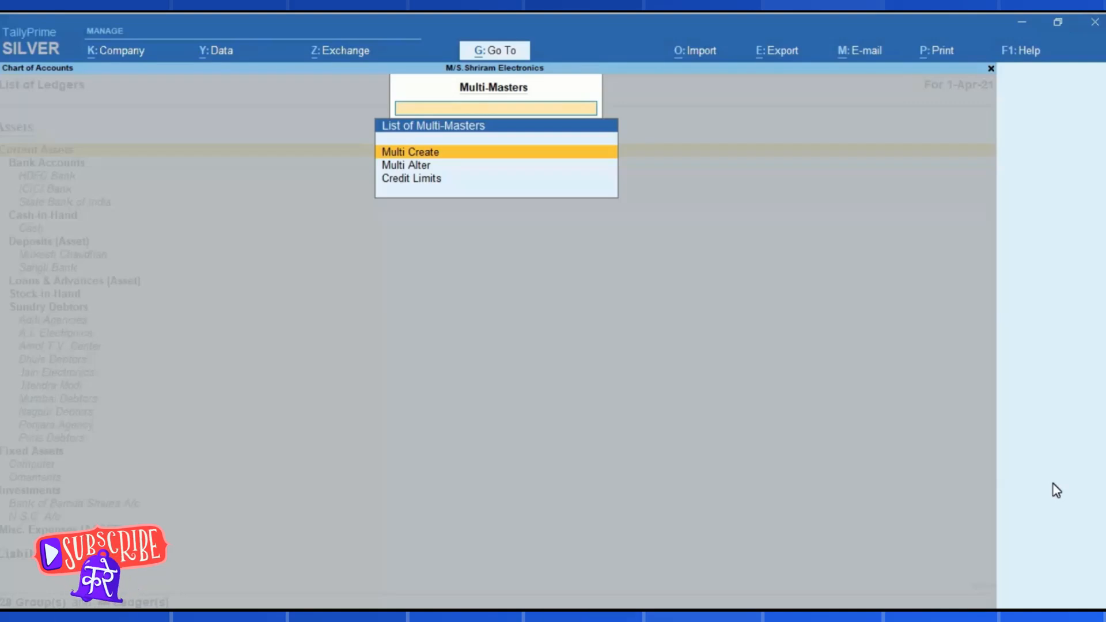
{"action": "key", "text": "Return"}
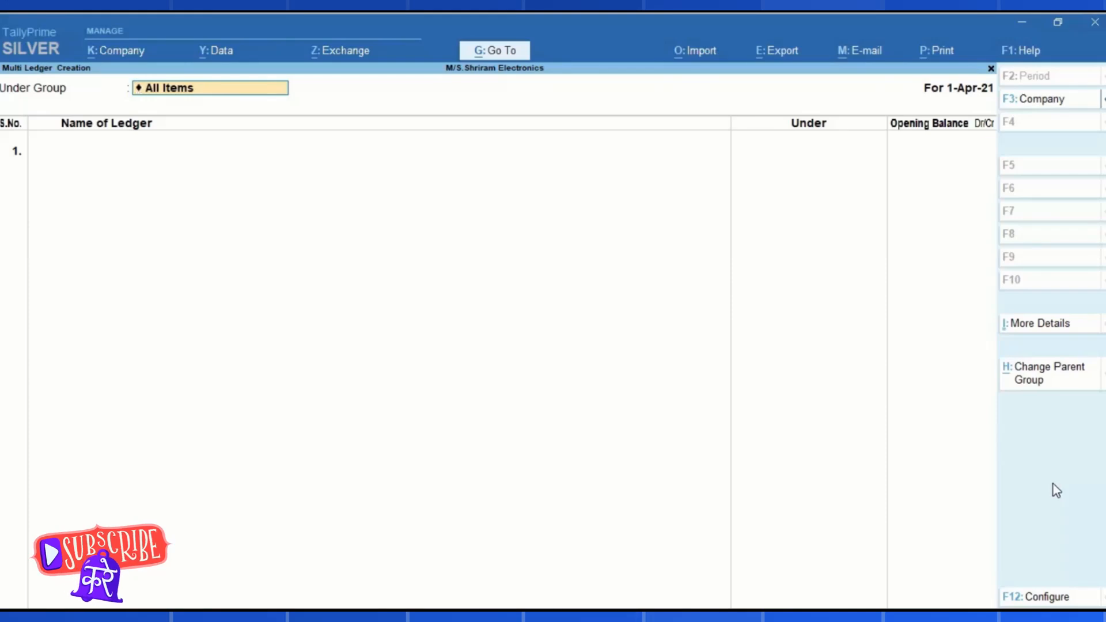
Step: Set the parent group for this batch of ledgers to Direct Expenses
{"action": "type", "text": "Dir"}
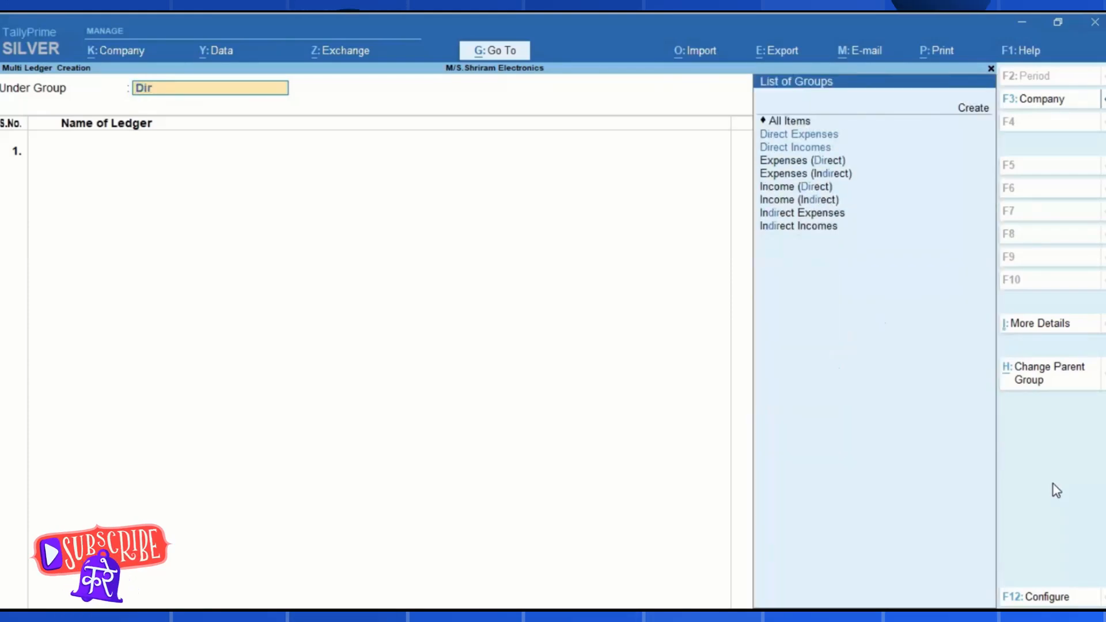
{"action": "type", "text": "ect"}
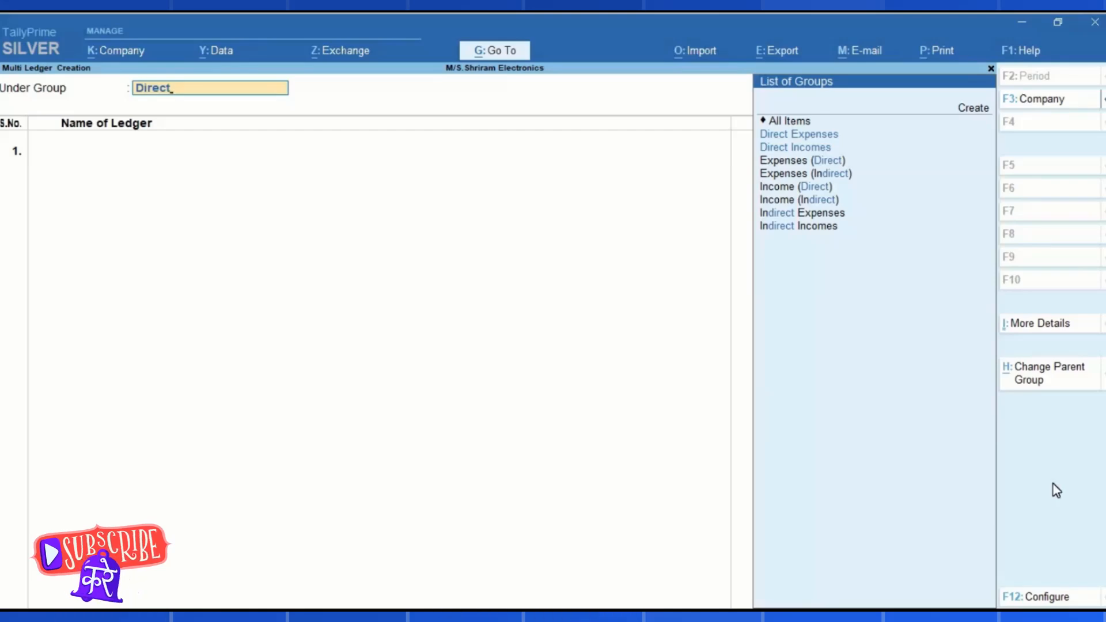
{"action": "key", "text": "Down"}
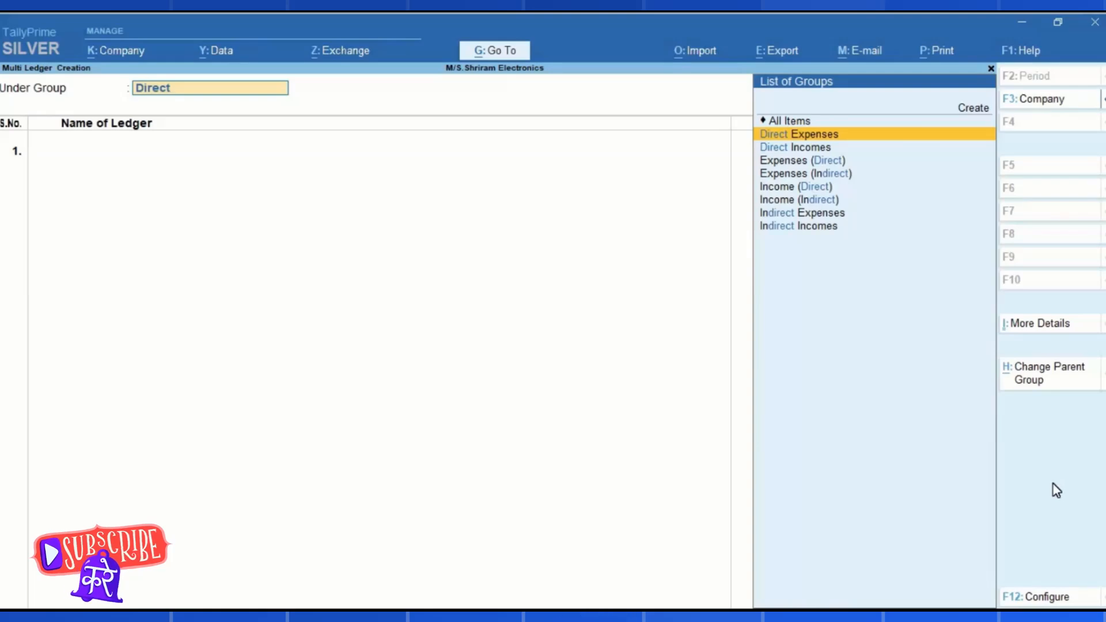
{"action": "key", "text": "Return"}
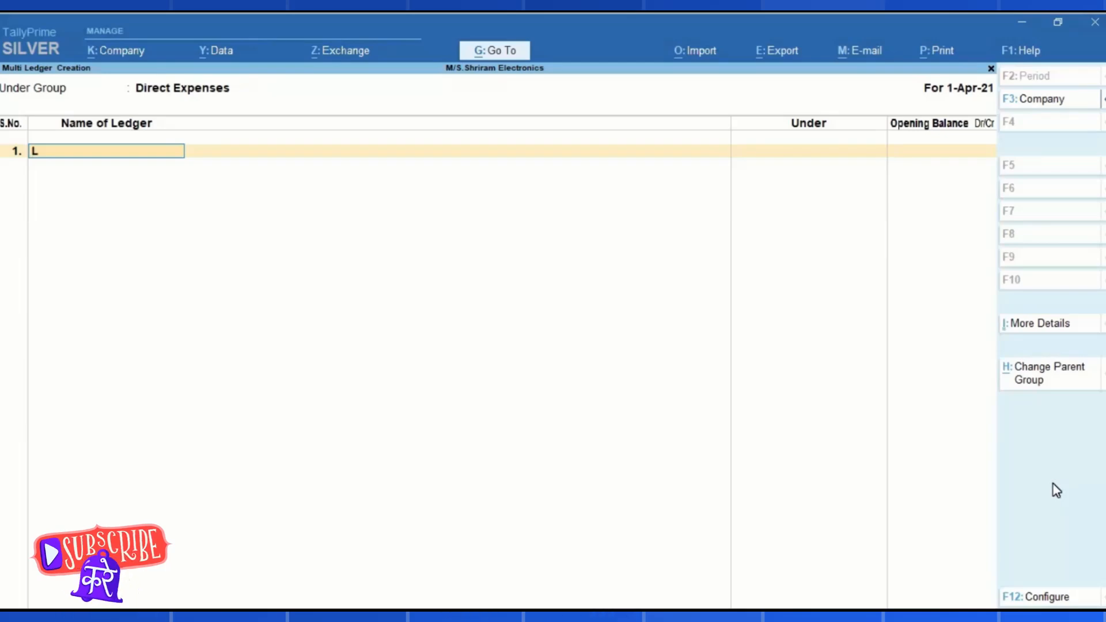
Step: Enter "Labour Charges" as the first ledger under Direct Expenses, leaving its opening balance blank
{"action": "type", "text": "ab"}
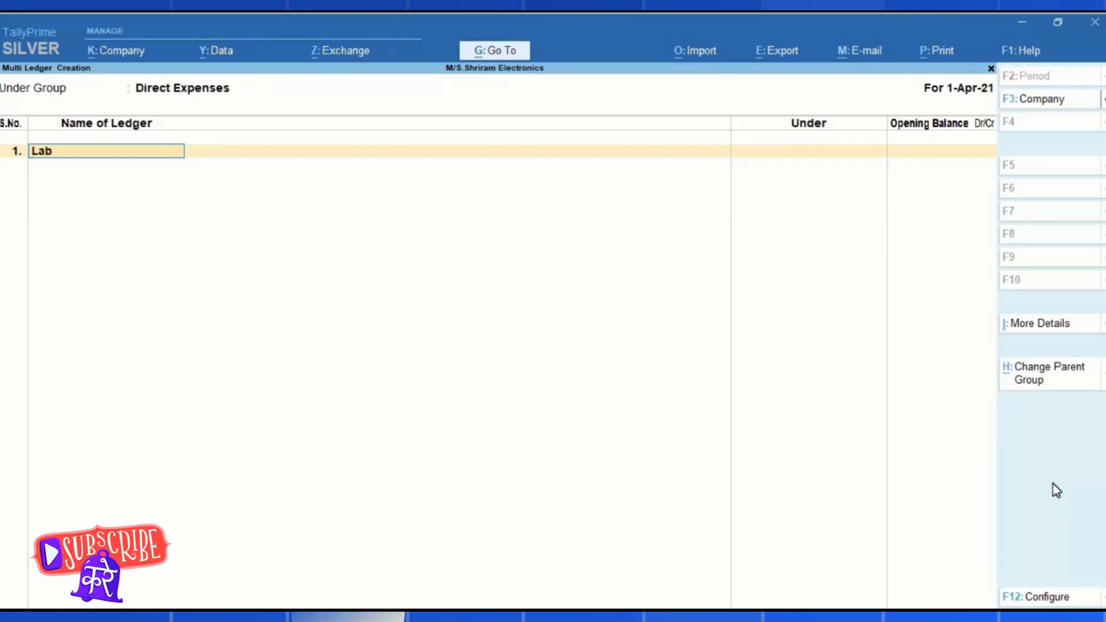
{"action": "type", "text": "our charges"}
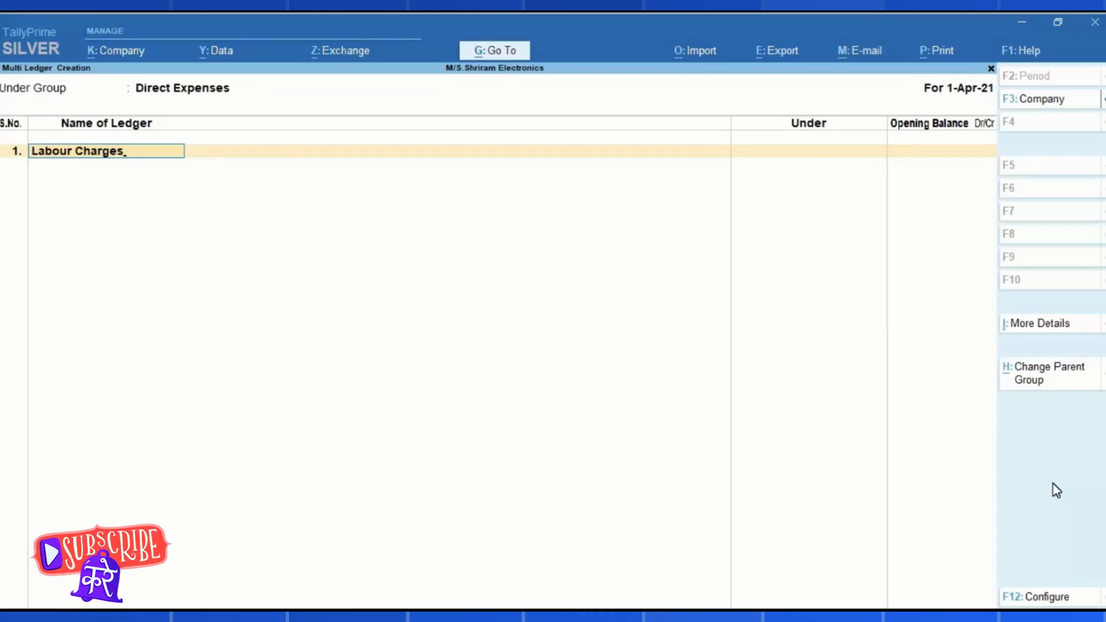
{"action": "key", "text": "Return"}
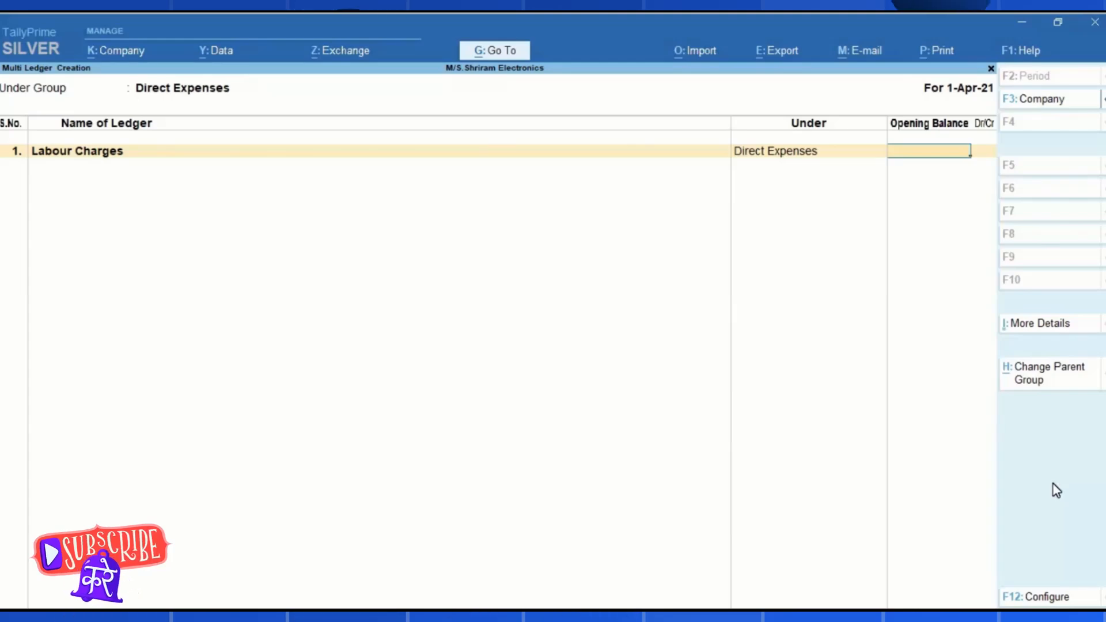
{"action": "key", "text": "Return"}
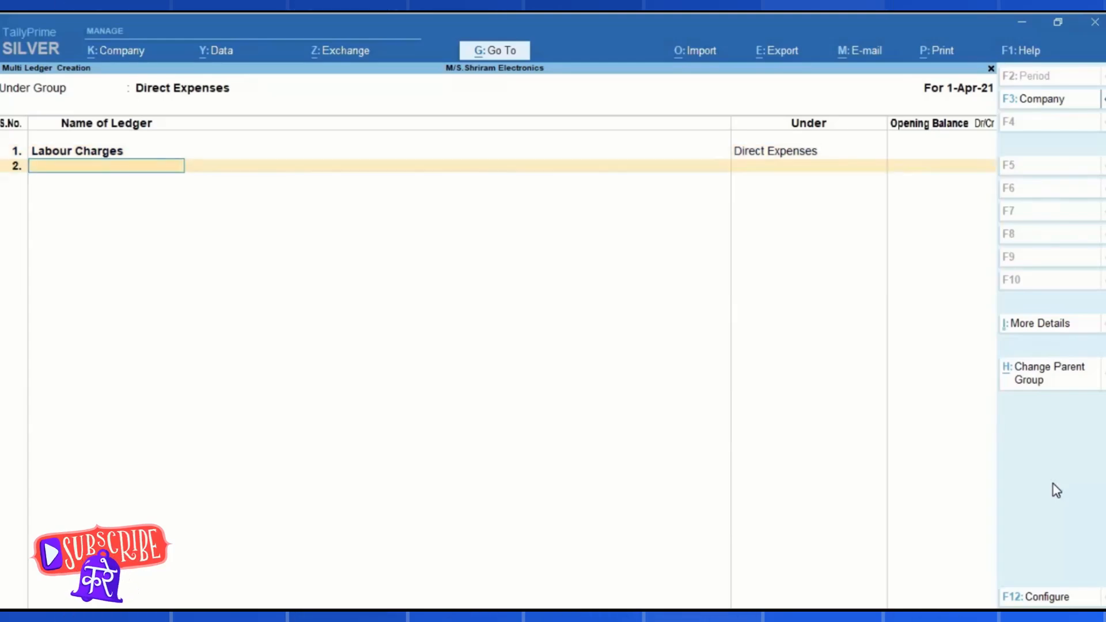
Step: Add "Transportation Exps." as the second Direct Expenses ledger without an opening balance and end the ledger list
{"action": "type", "text": "Transpo"}
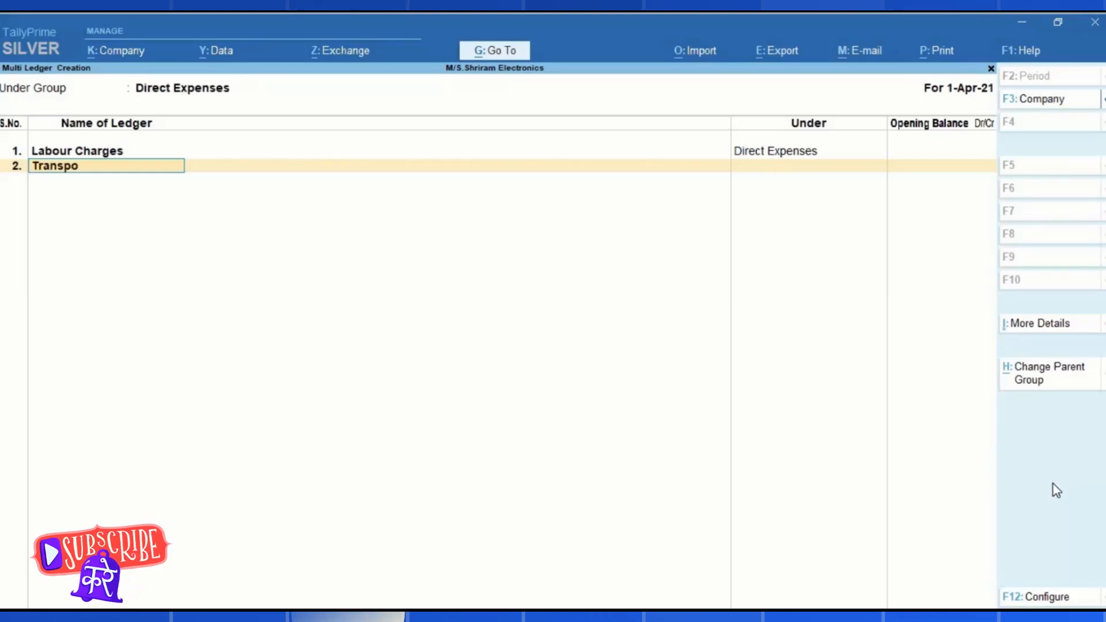
{"action": "type", "text": "rtation exps."}
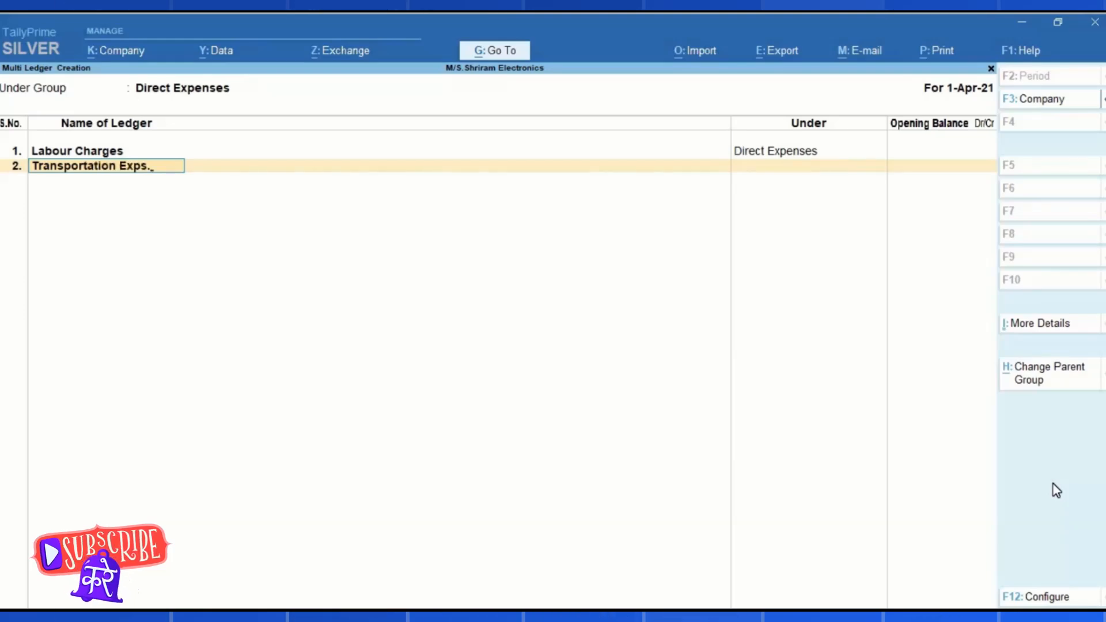
{"action": "key", "text": "Return"}
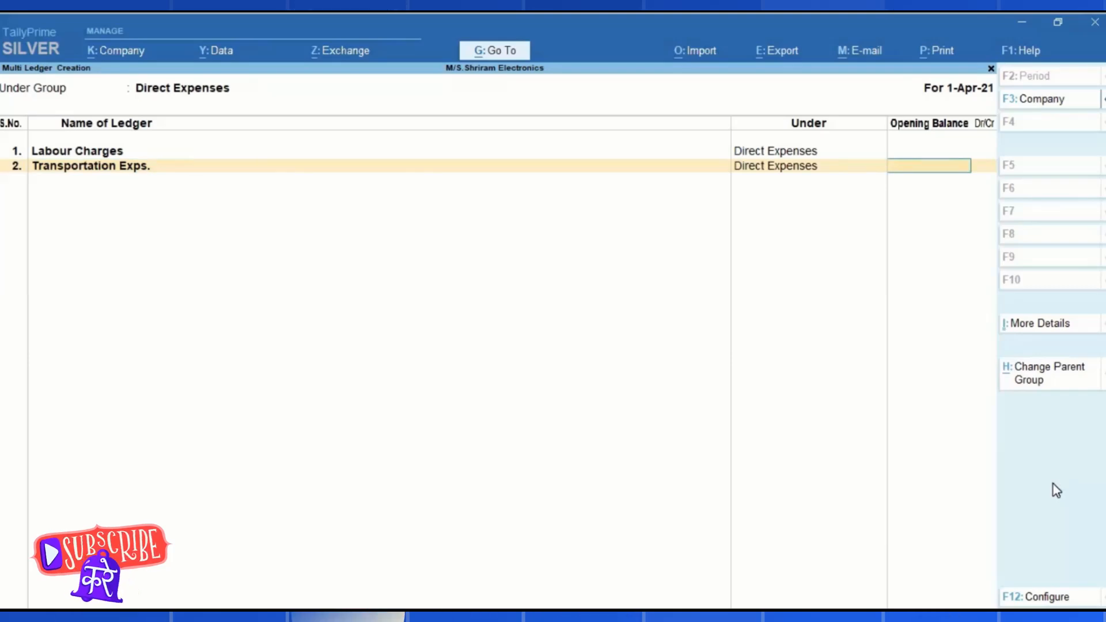
{"action": "key", "text": "Return"}
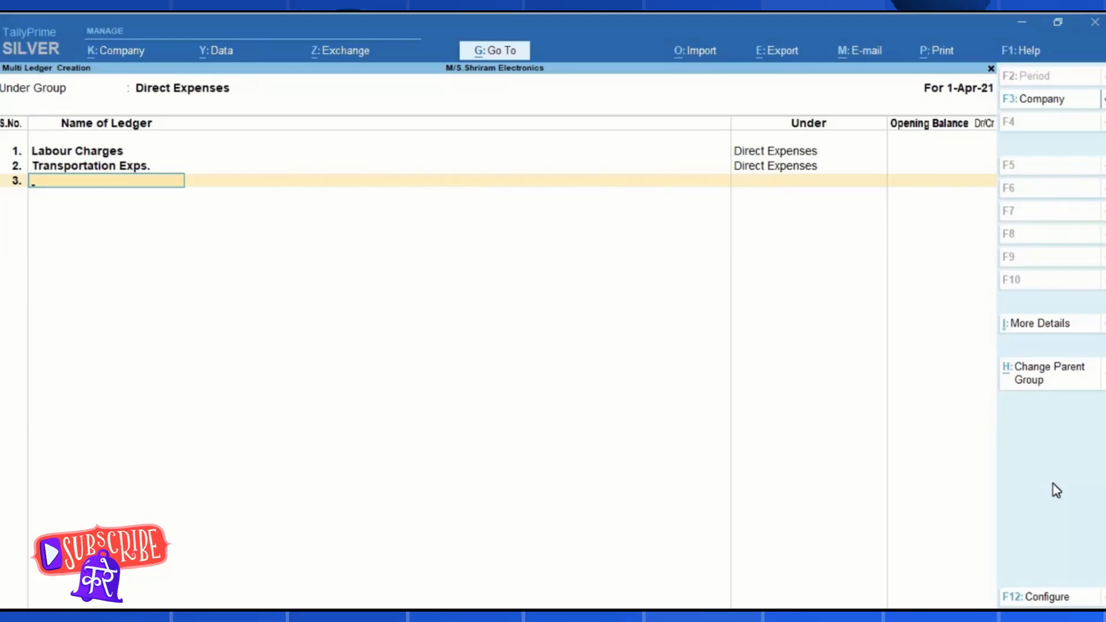
{"action": "key", "text": "Return"}
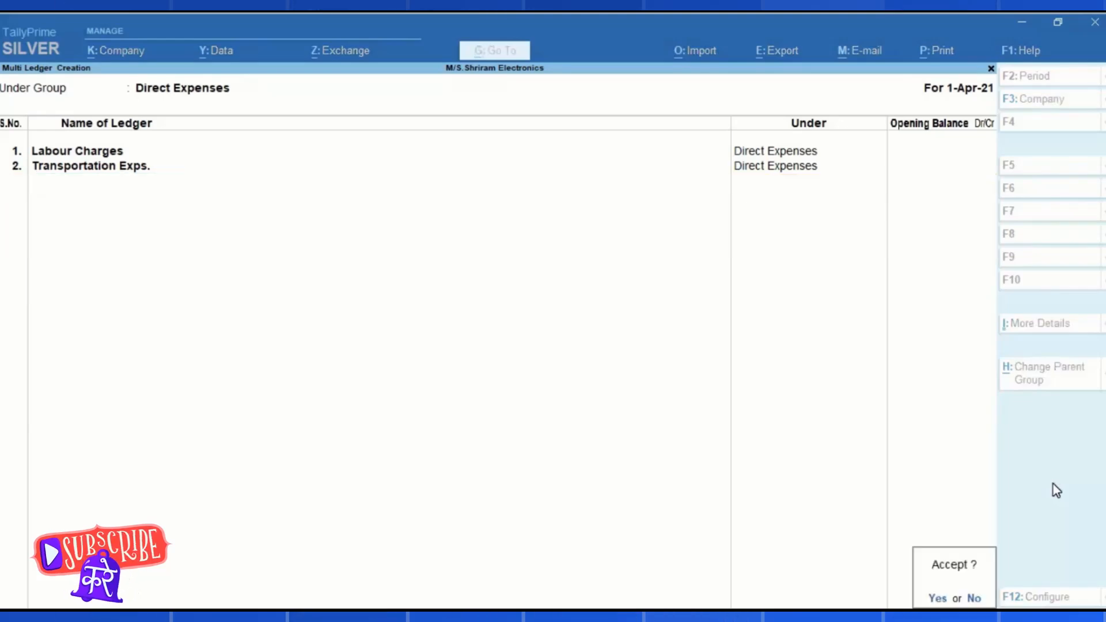